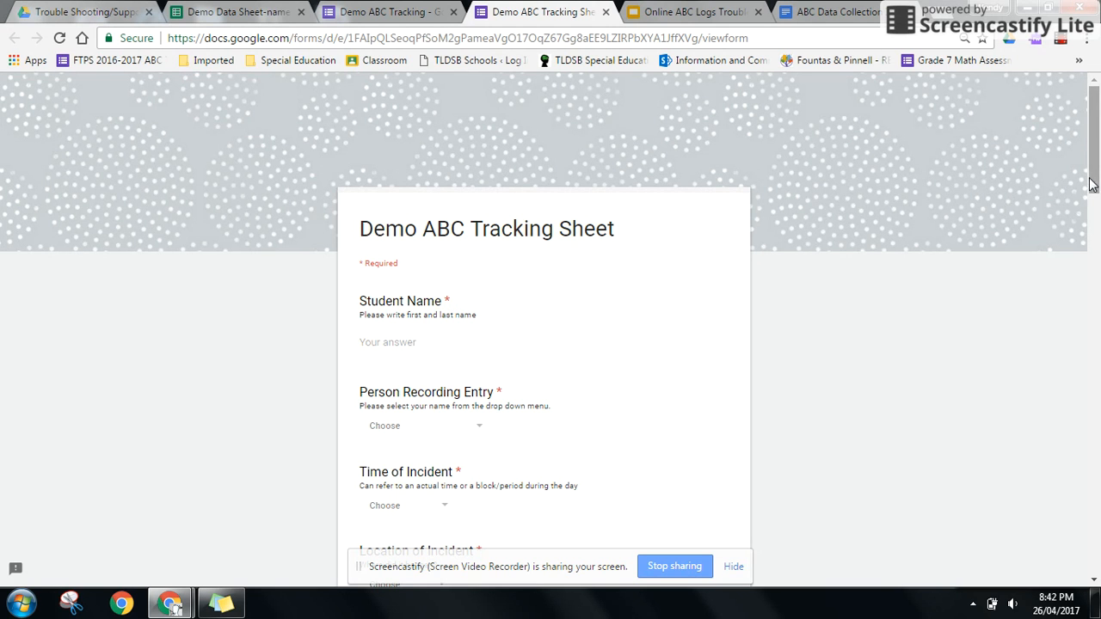
# - Enter the student's first and last name in the Student Name answer field
pyautogui.scroll(-1, 1090, 185)
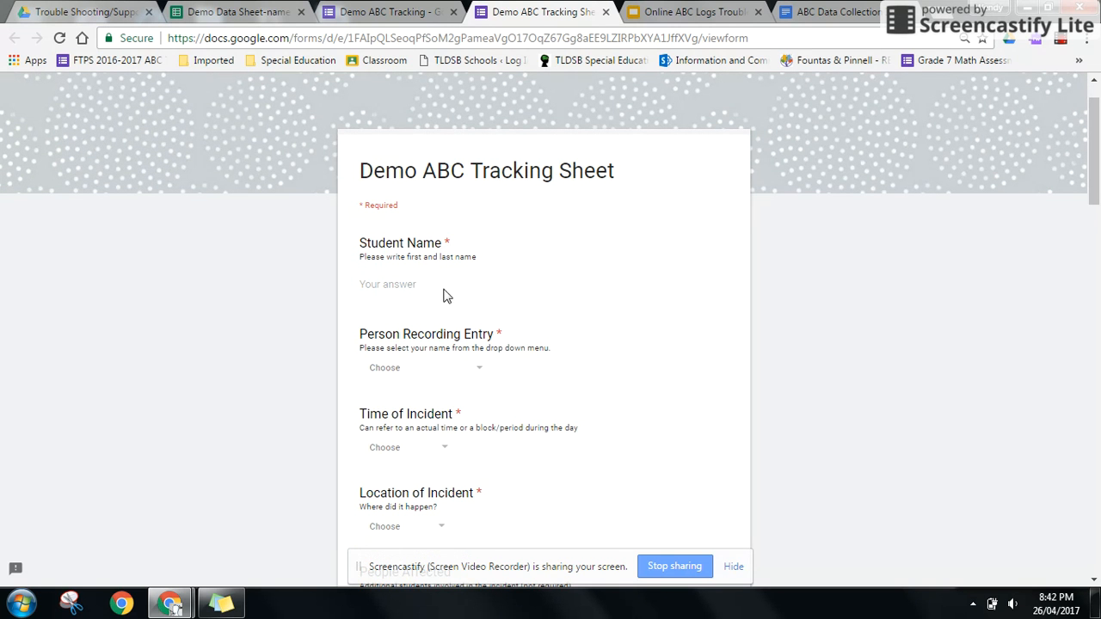
pyautogui.click(398, 290)
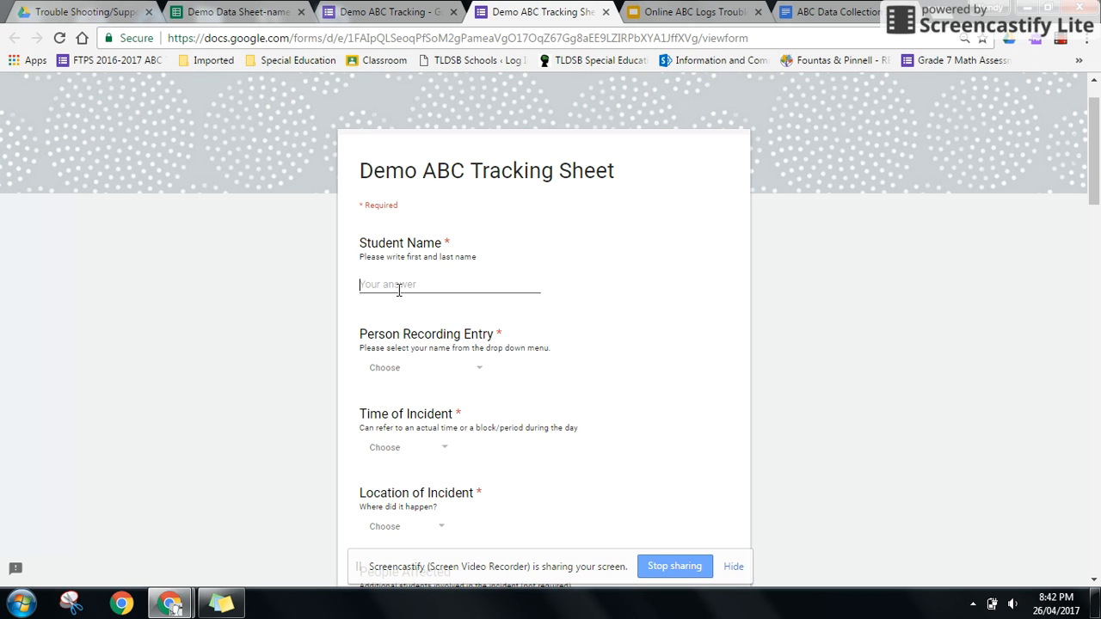
pyautogui.moveTo(368, 285); pyautogui.dragTo(400, 285)
pyautogui.click(418, 285)
# - Select the recording staff member's name under Person Recording Entry
pyautogui.click(483, 375)
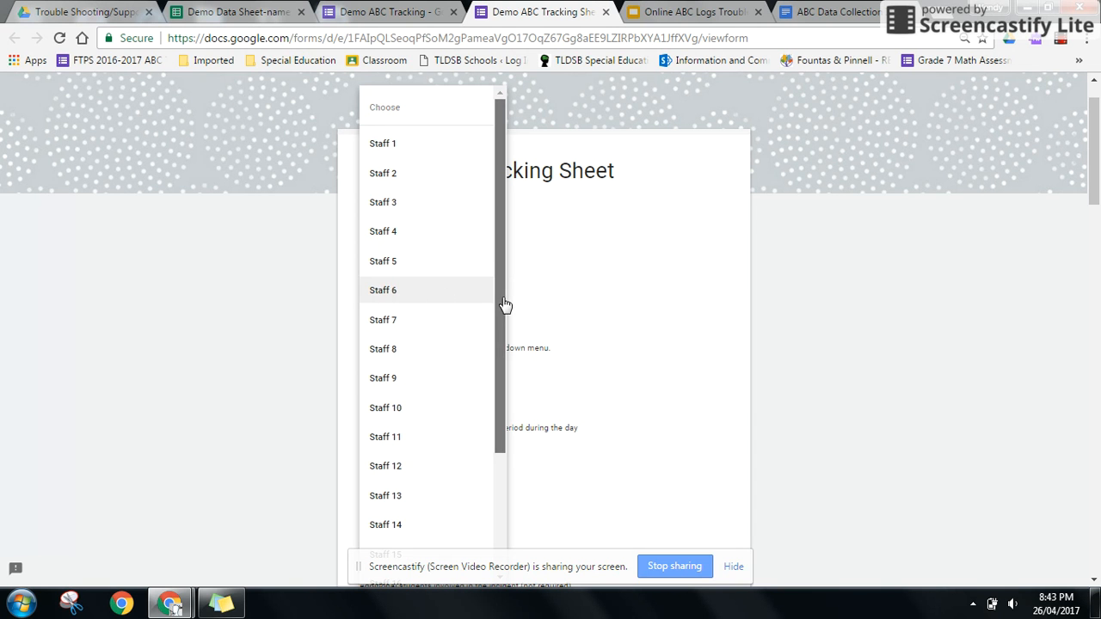
pyautogui.moveTo(505, 306); pyautogui.dragTo(499, 430)
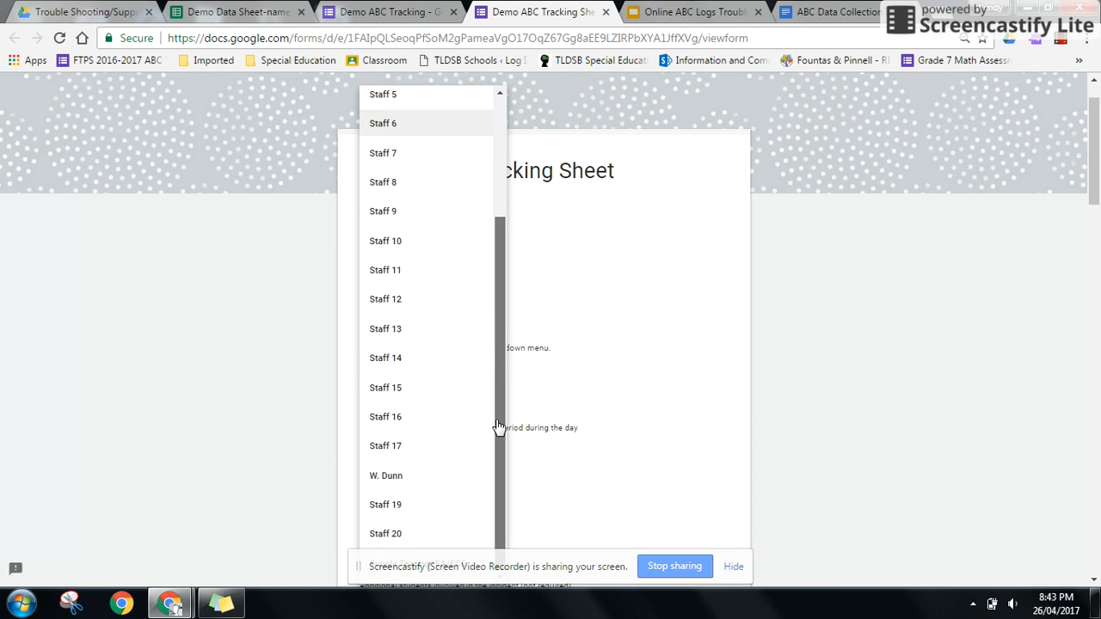
pyautogui.click(422, 476)
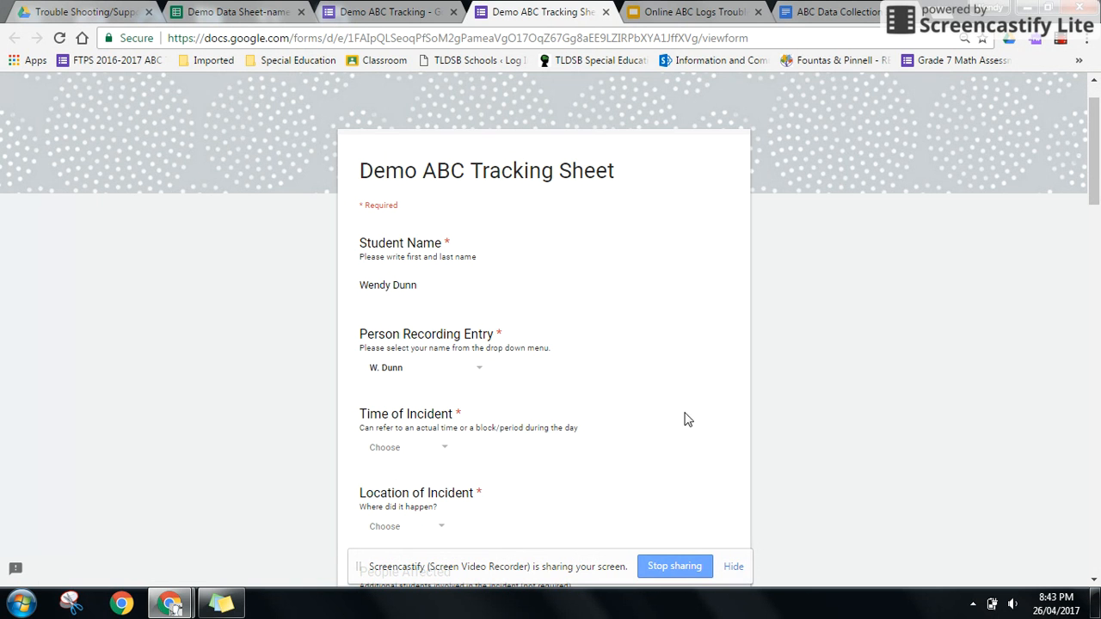
pyautogui.moveTo(1096, 181); pyautogui.dragTo(1097, 218)
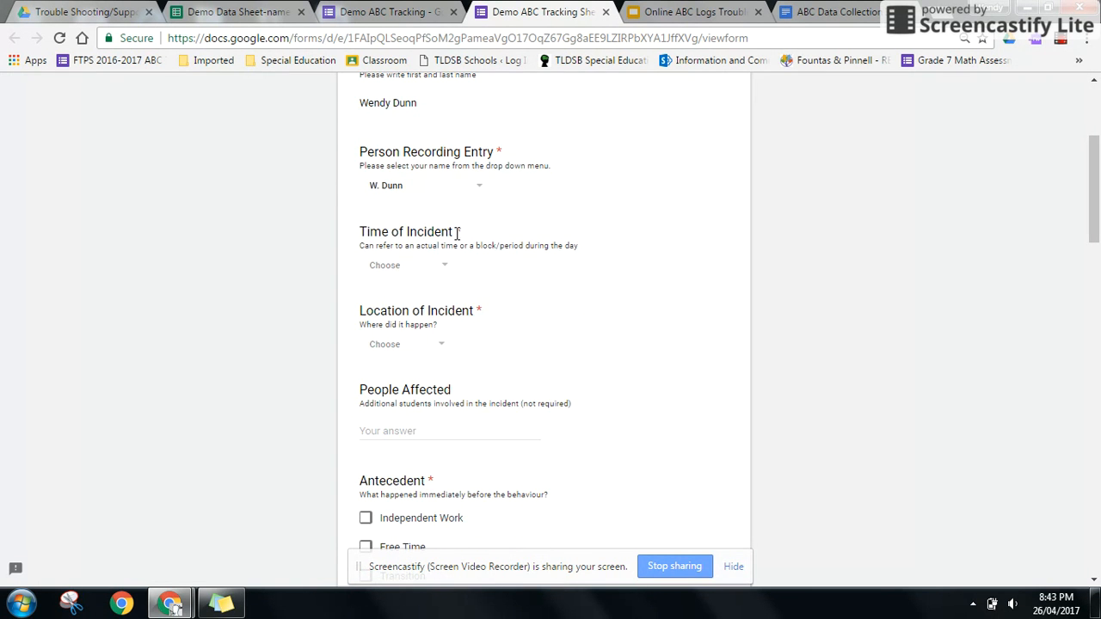
# - Set Time of Incident to Period 2 and Location of Incident to Hallway
pyautogui.click(445, 273)
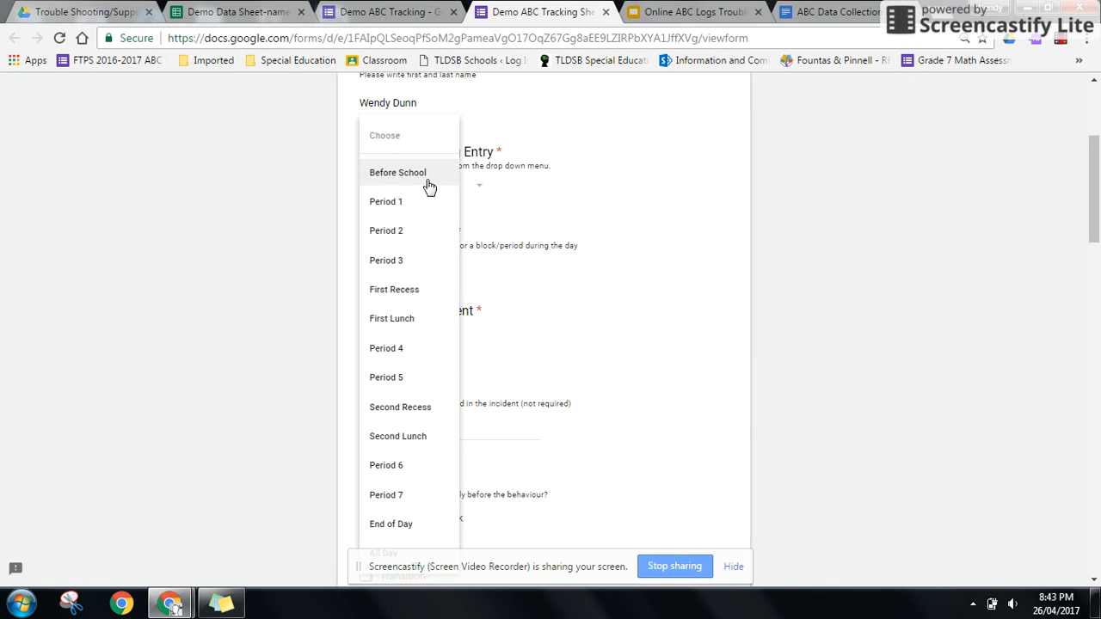
pyautogui.click(416, 242)
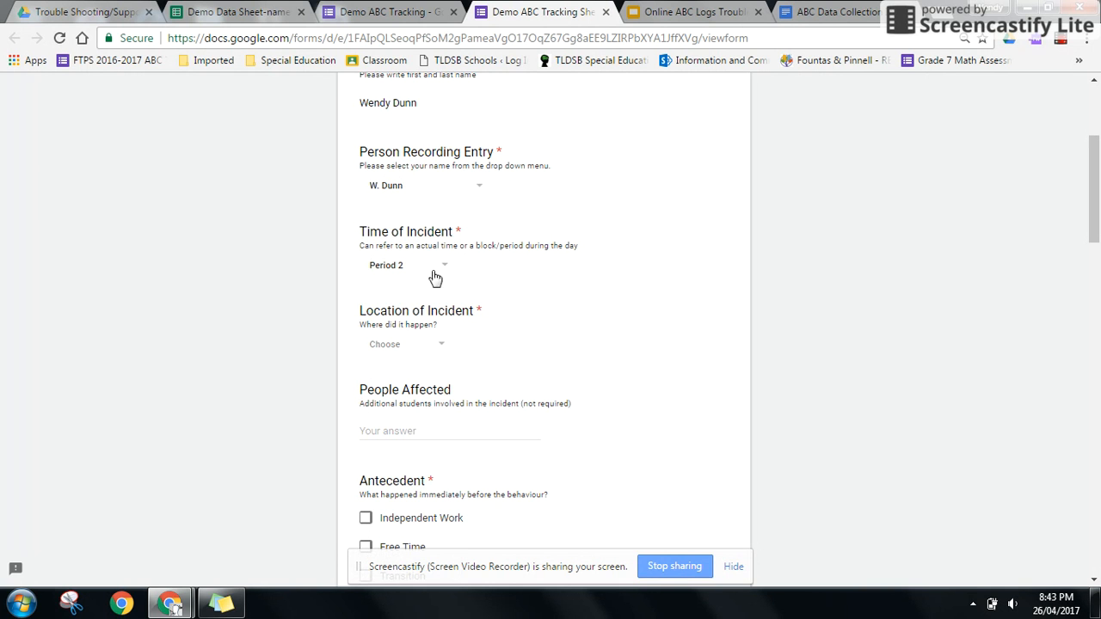
pyautogui.click(443, 349)
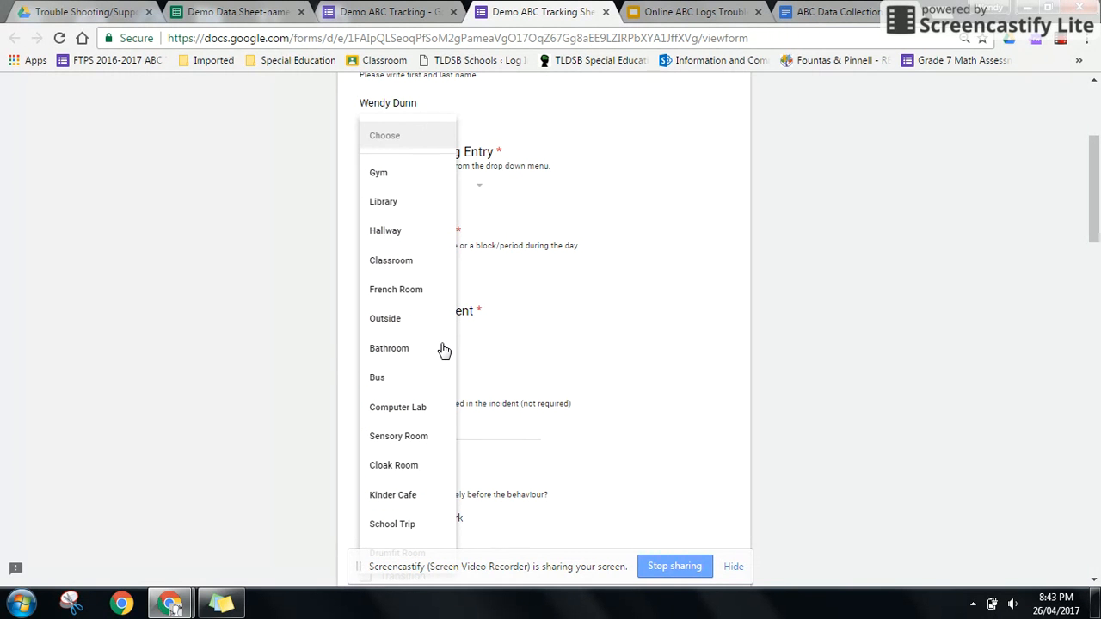
pyautogui.click(419, 232)
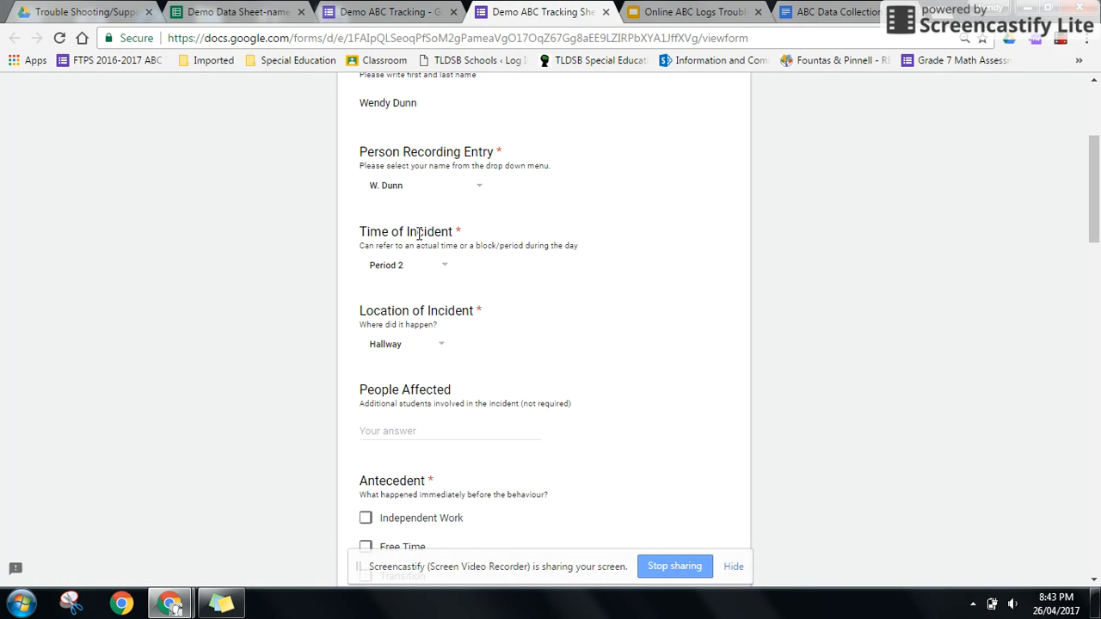
pyautogui.click(392, 430)
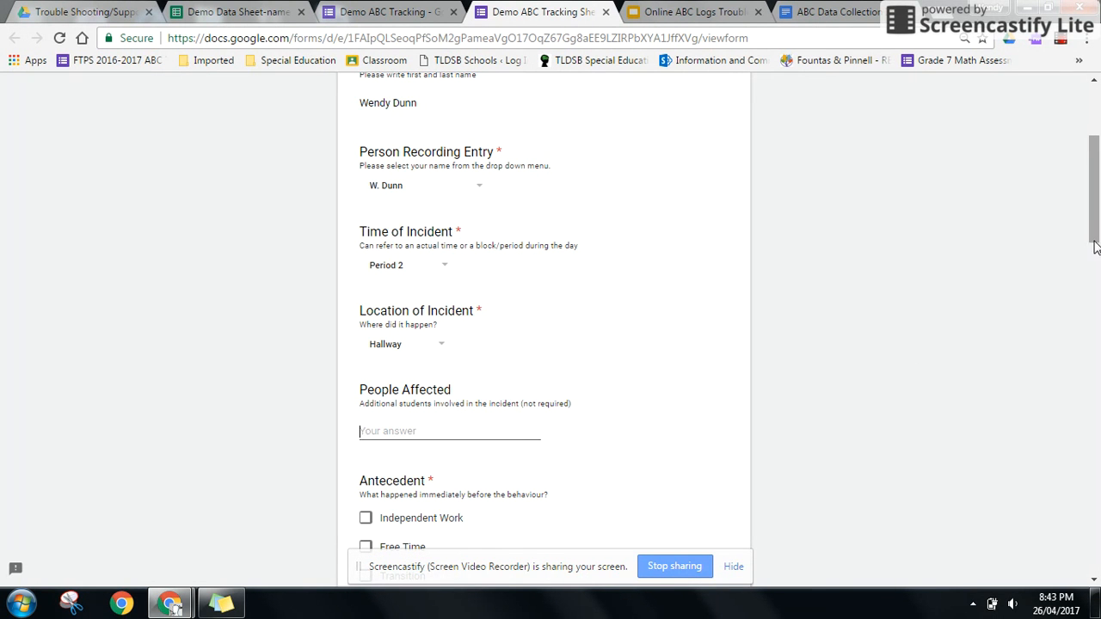
pyautogui.moveTo(1095, 243); pyautogui.dragTo(1095, 215)
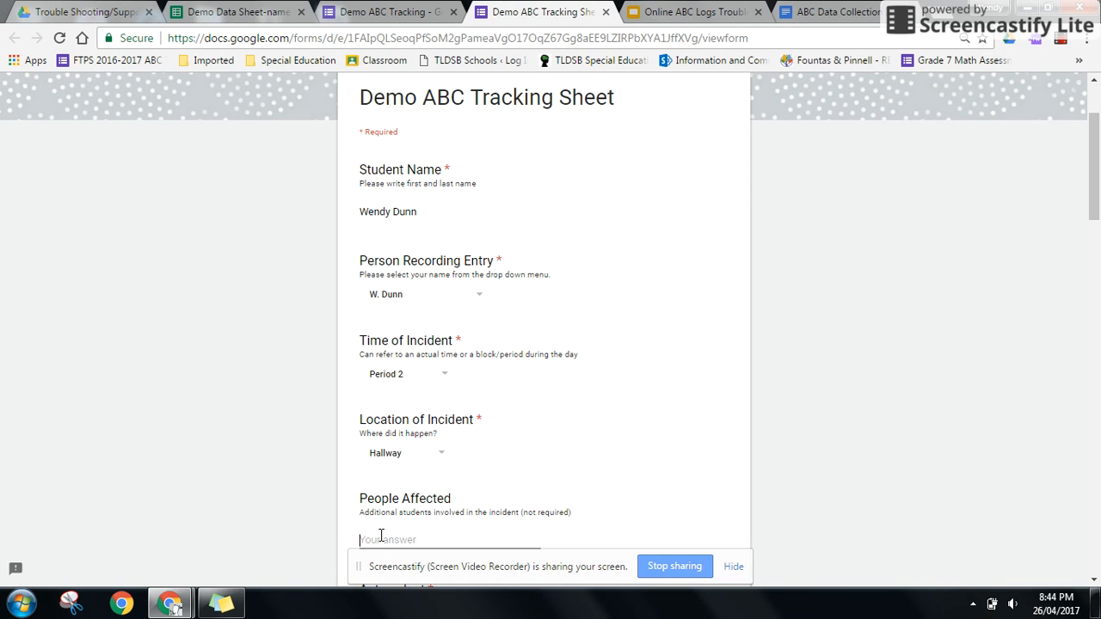
# - Enter the other student's name under People Affected, correcting the typo
pyautogui.write('e')
# - Tick Transition as the Antecedent
pyautogui.scroll(-1, 1095, 206)
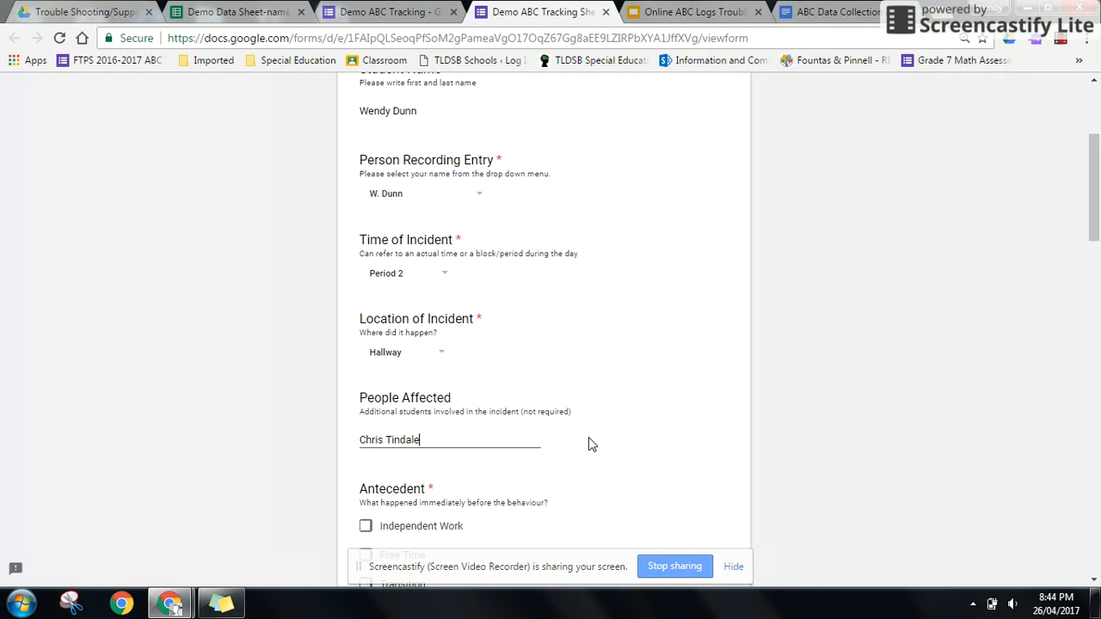
pyautogui.moveTo(1097, 222); pyautogui.dragTo(1098, 284)
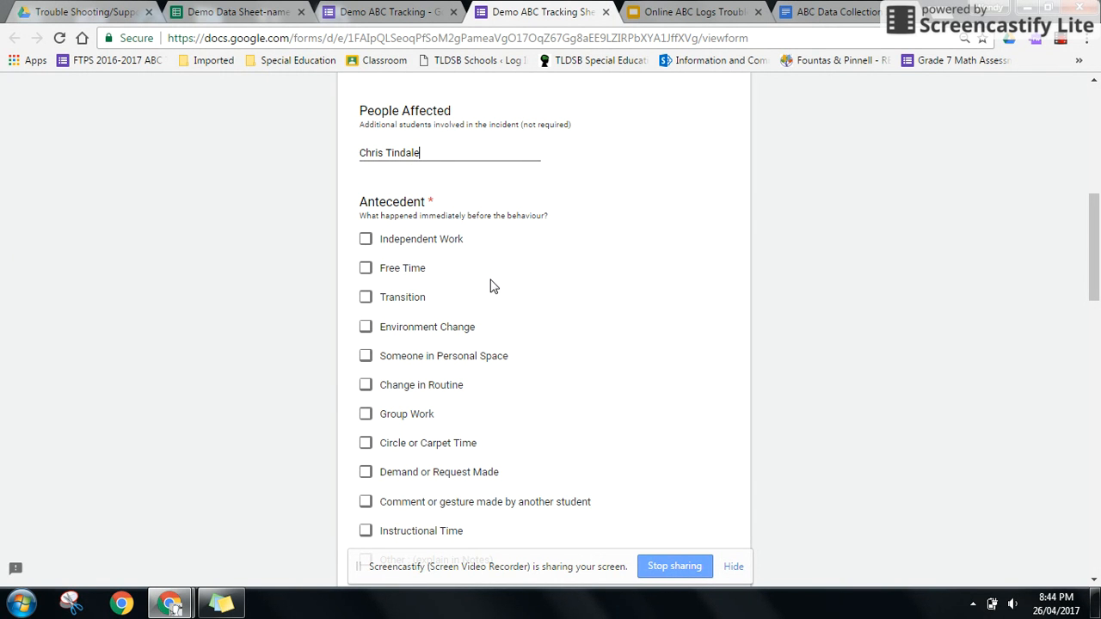
pyautogui.click(366, 298)
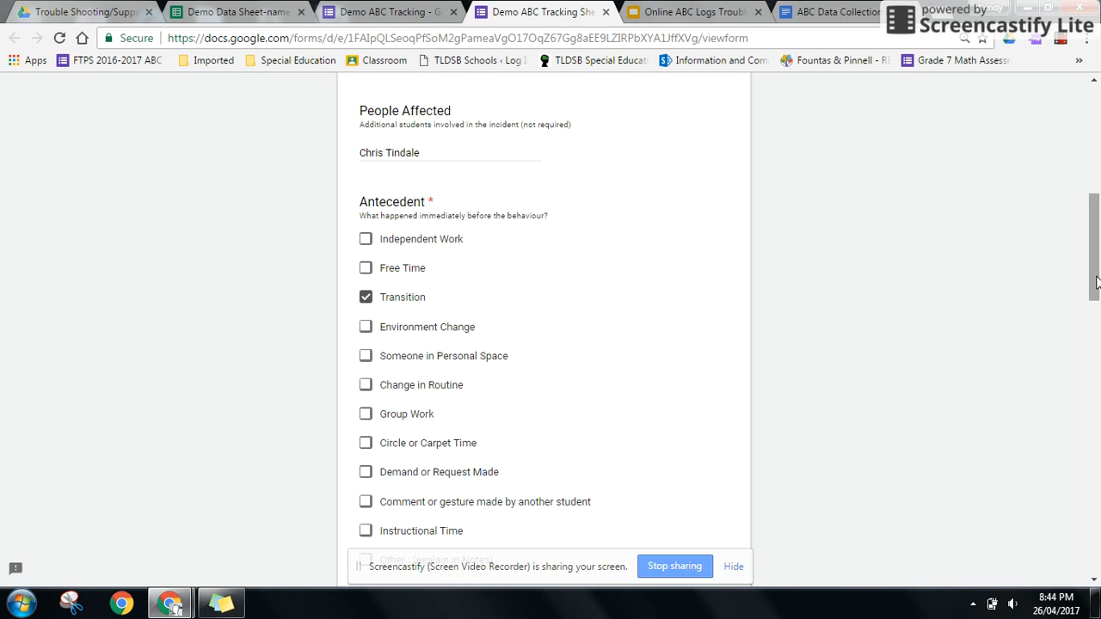
pyautogui.moveTo(1095, 288); pyautogui.dragTo(1096, 386)
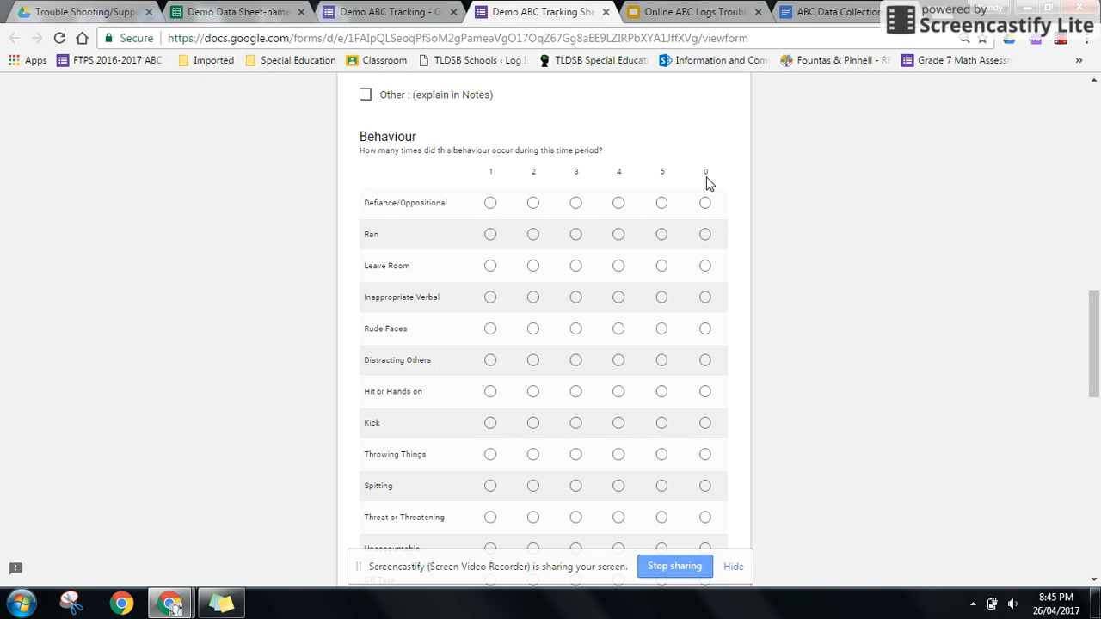
# - Fill the Behaviour grid: Defiance/Oppositional 0, Inappropriate Verbal 1, Rude Faces 1
pyautogui.click(490, 204)
pyautogui.click(534, 207)
pyautogui.click(576, 206)
pyautogui.click(705, 205)
pyautogui.click(492, 303)
pyautogui.click(491, 334)
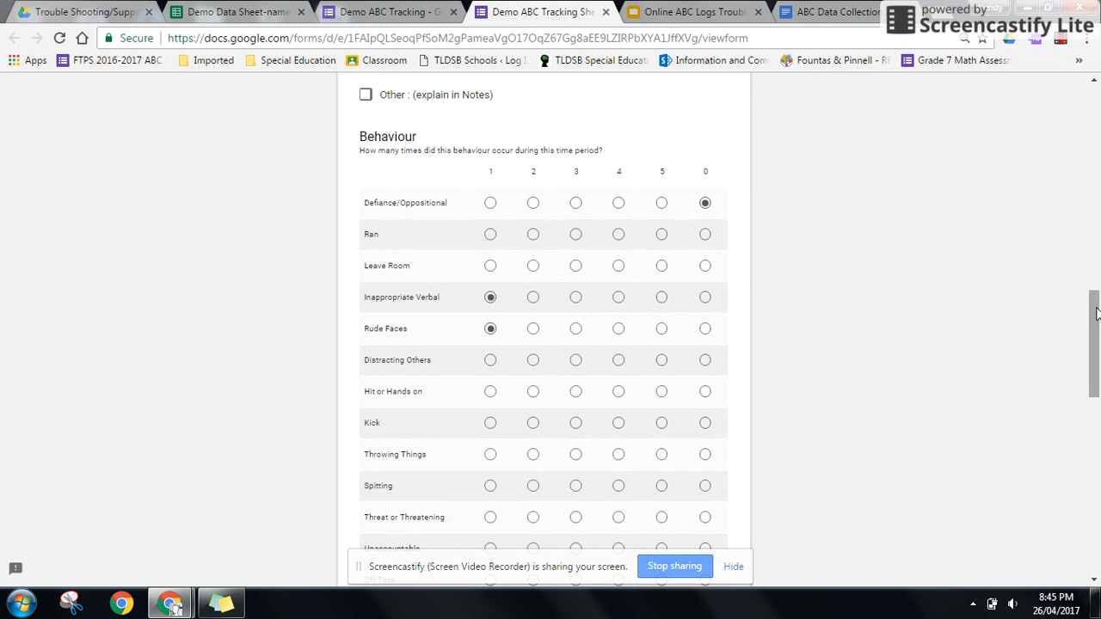
pyautogui.moveTo(1097, 314); pyautogui.dragTo(1098, 418)
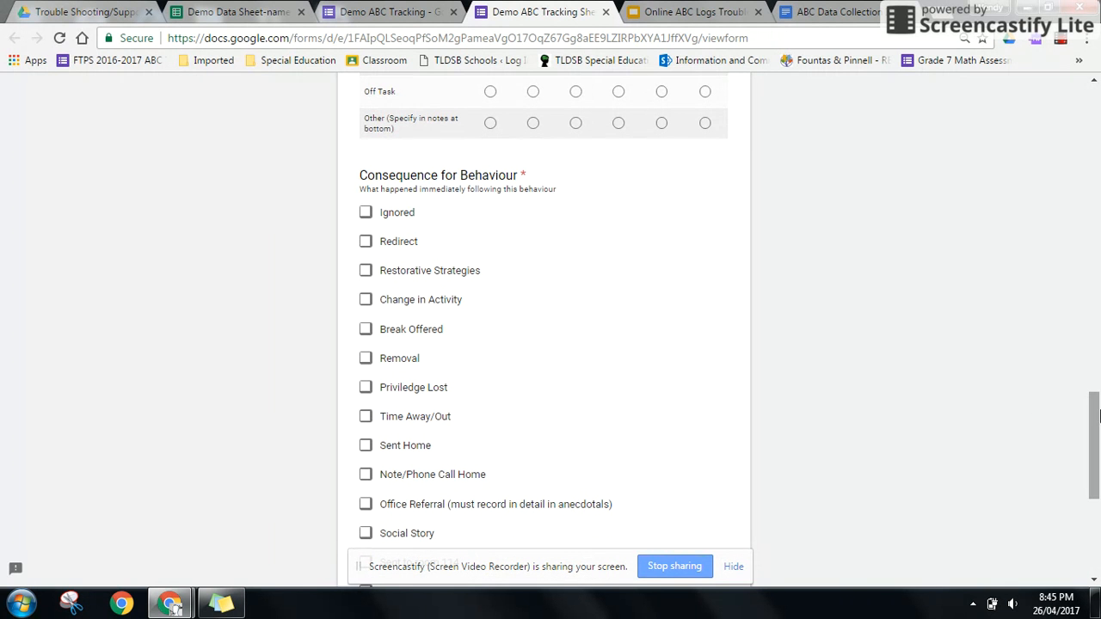
# - Check Restorative Strategies, write the gym-trip name-calling incident note, and submit the form
pyautogui.click(368, 271)
pyautogui.moveTo(1096, 430); pyautogui.dragTo(1097, 490)
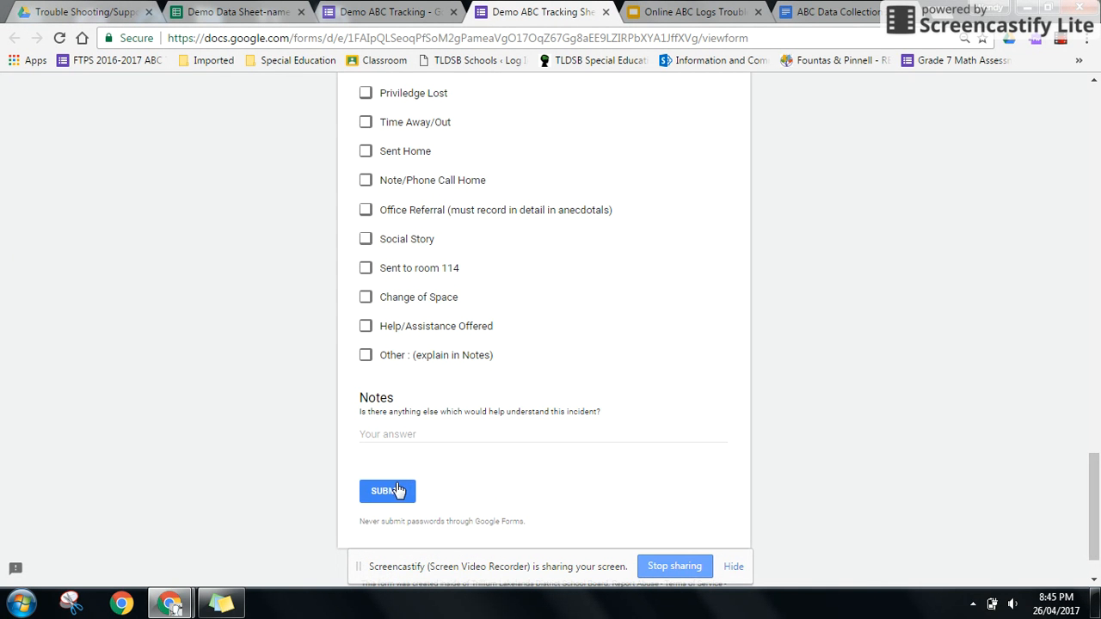
pyautogui.click(379, 433)
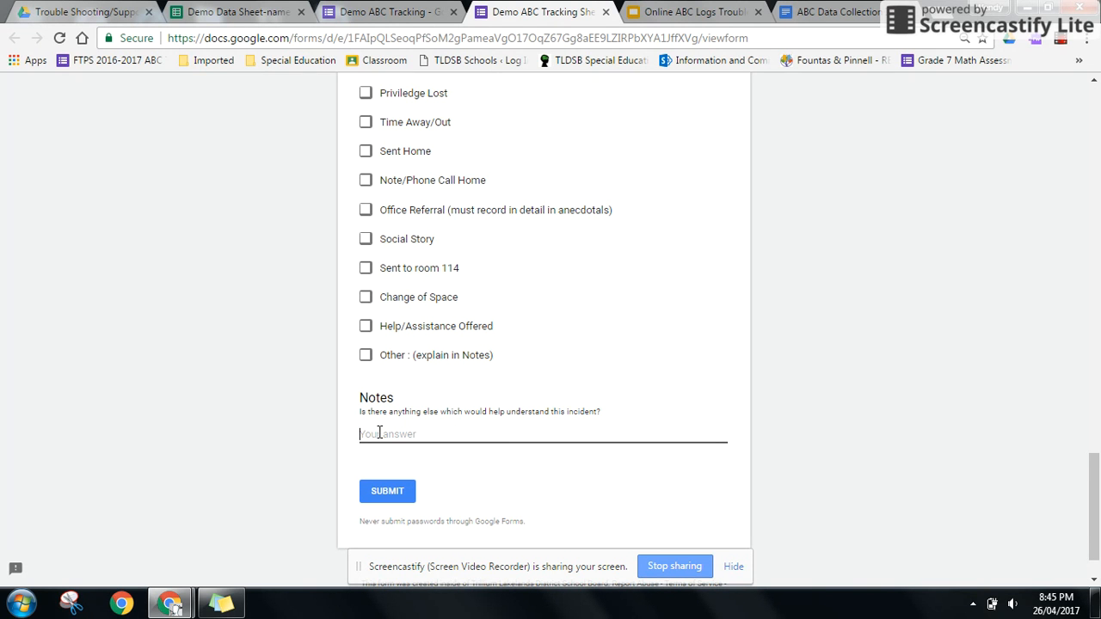
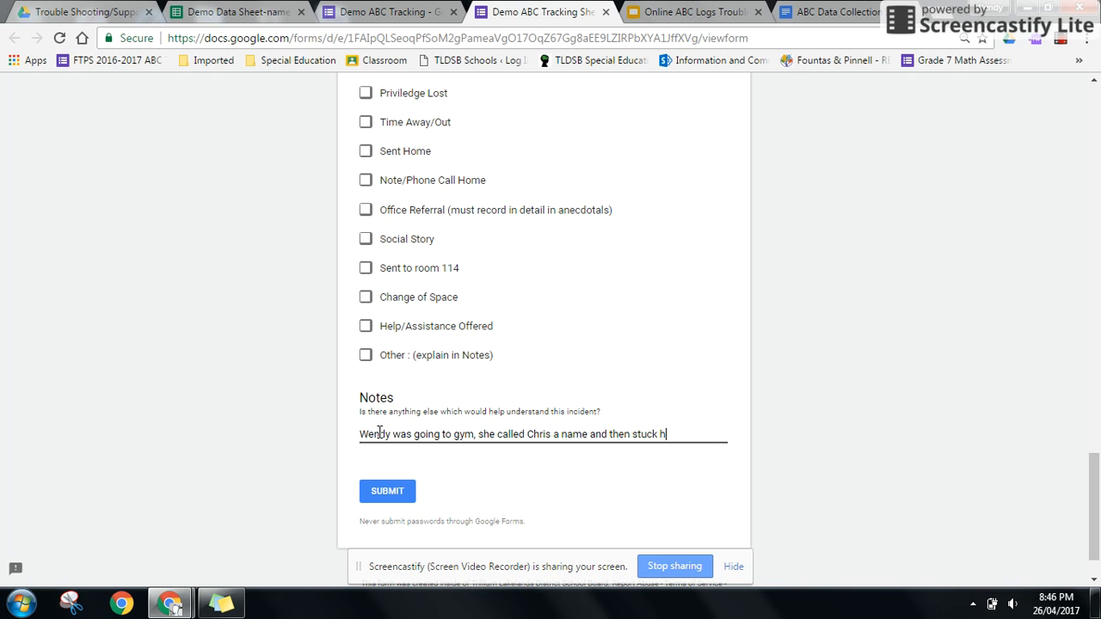
pyautogui.write('er toungue out at hi')
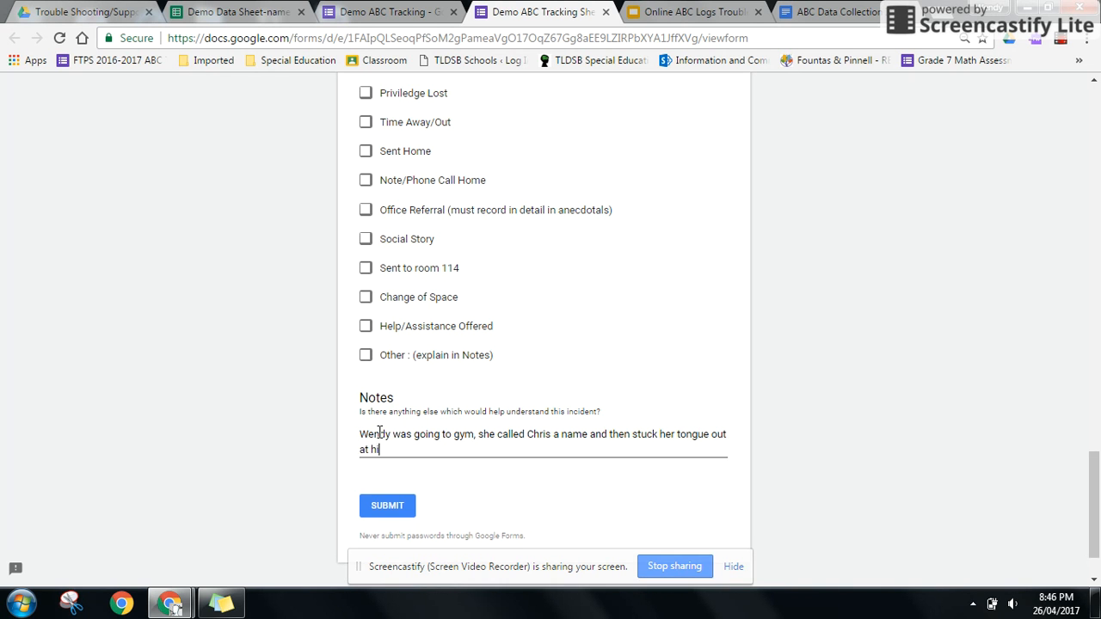
pyautogui.write('m.')
pyautogui.click(398, 511)
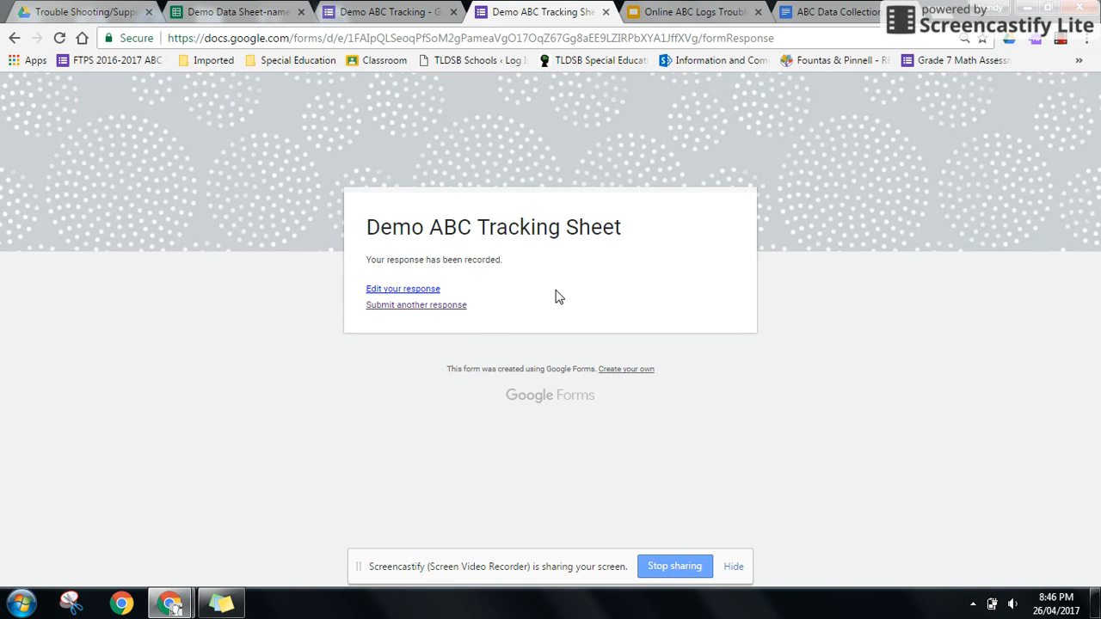
# - Reopen the submitted response and change 'a name' in the Notes to 'a silly face'
pyautogui.click(423, 291)
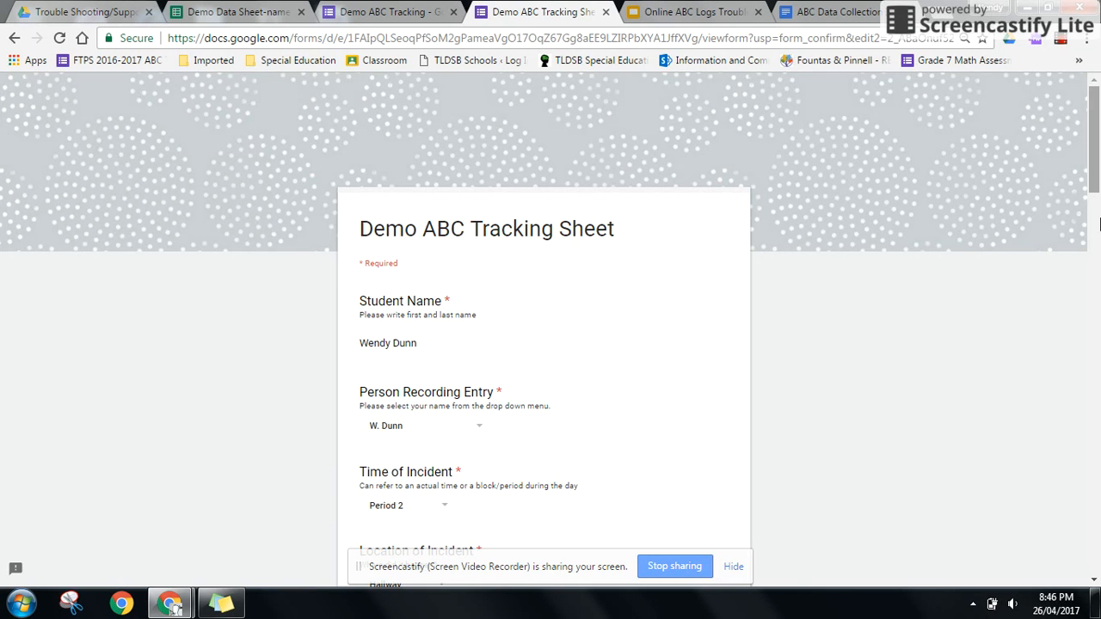
pyautogui.scroll(-4, 1093, 245)
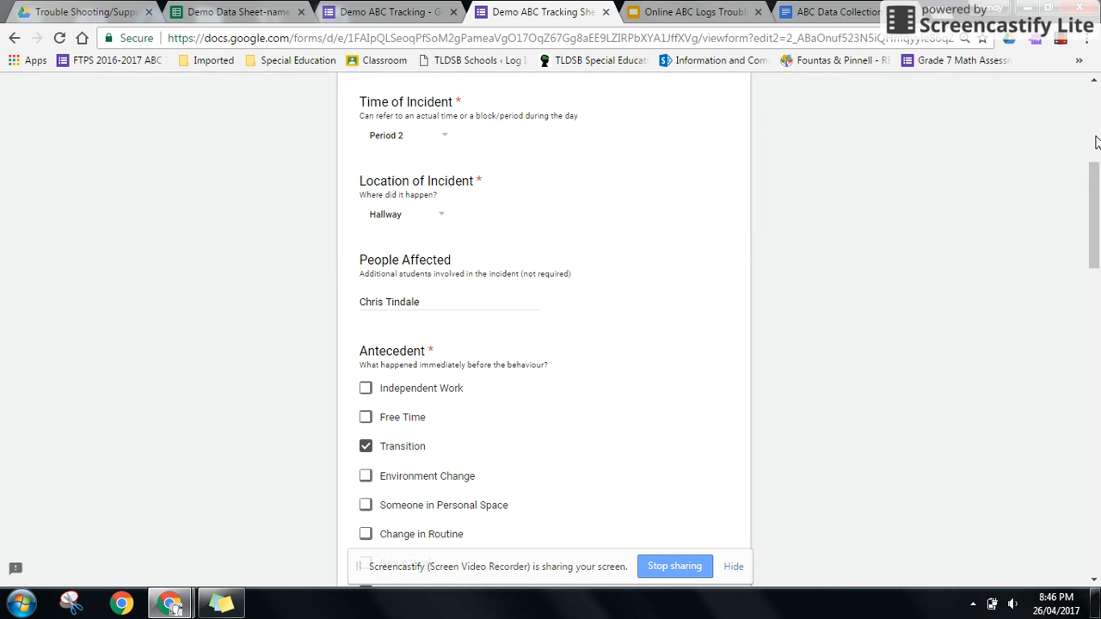
pyautogui.moveTo(1091, 190); pyautogui.dragTo(1096, 490)
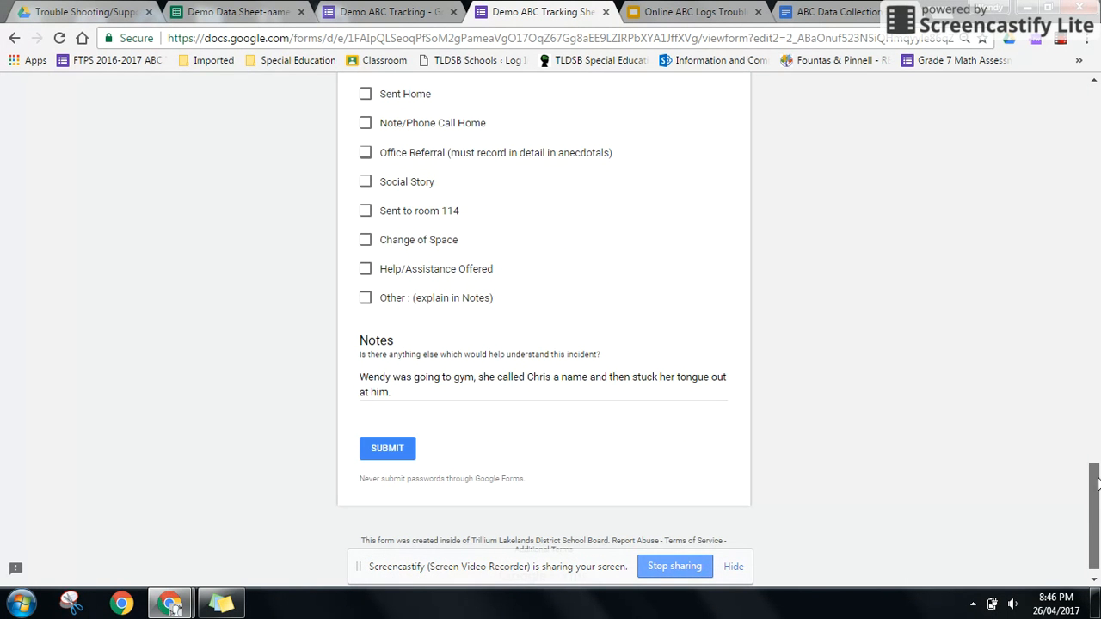
pyautogui.click(589, 377)
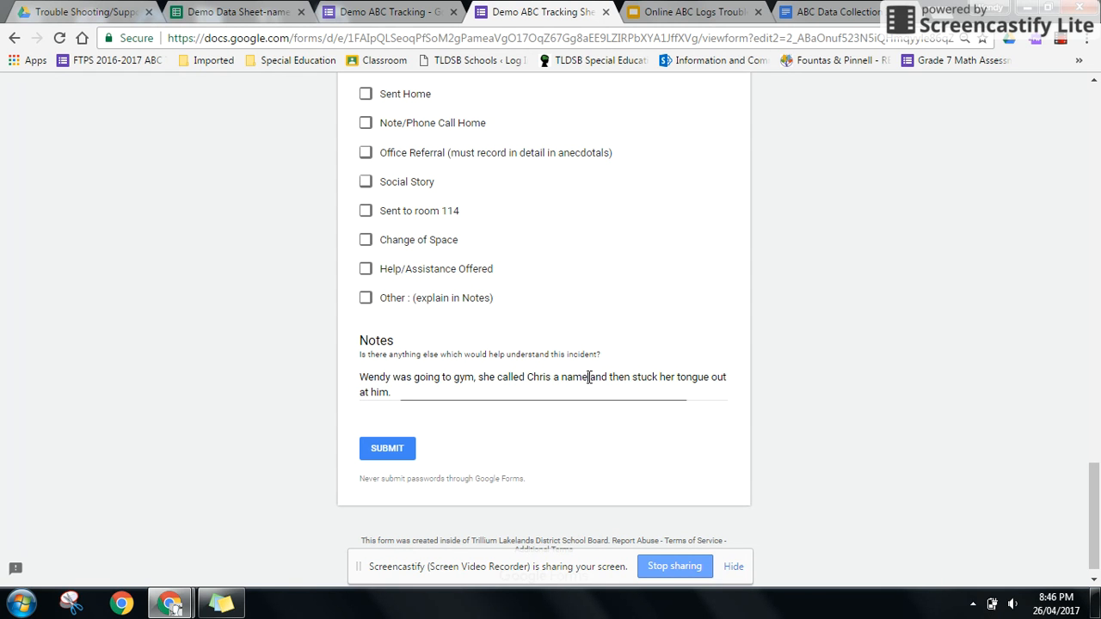
pyautogui.press('BackSpace')
pyautogui.press('BackSpace')
pyautogui.press('BackSpace')
pyautogui.press('BackSpace')
pyautogui.press('BackSpace')
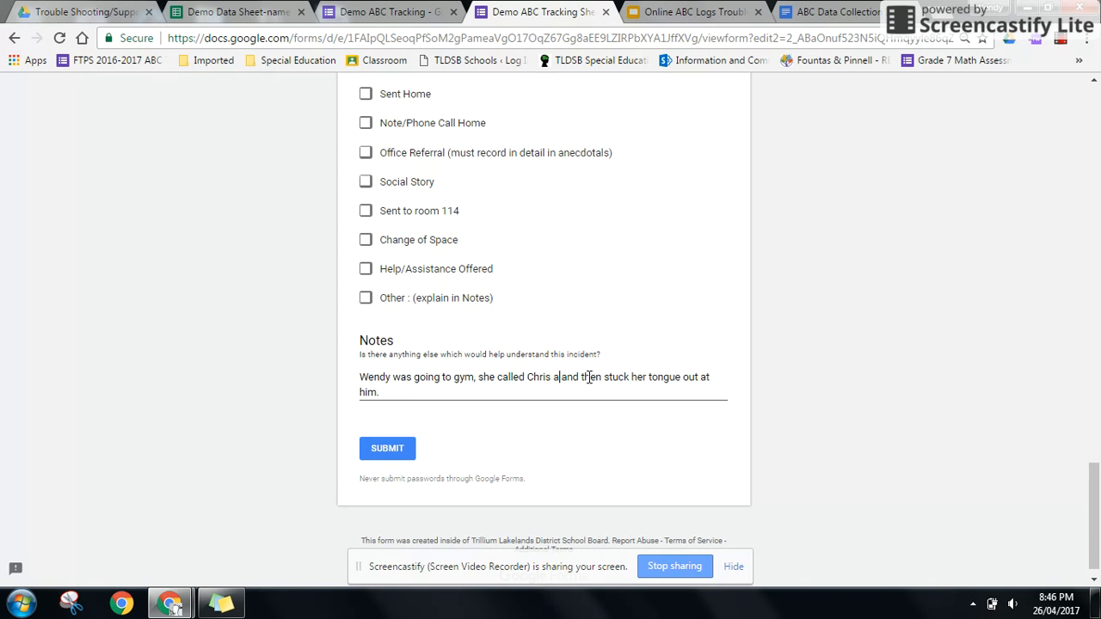
pyautogui.press('BackSpace')
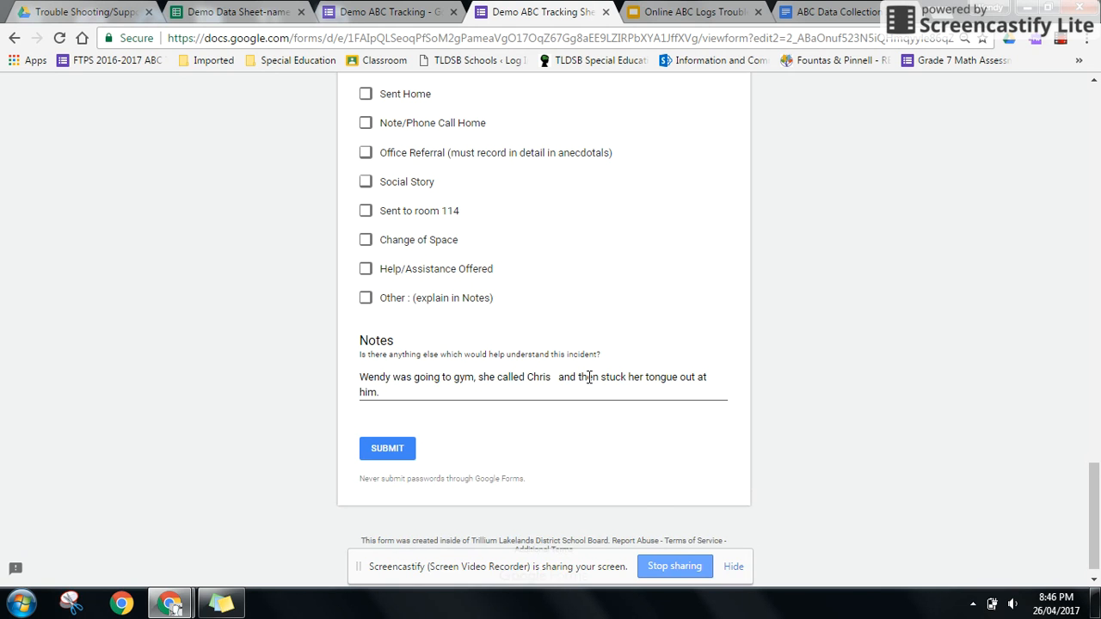
pyautogui.write('a sill')
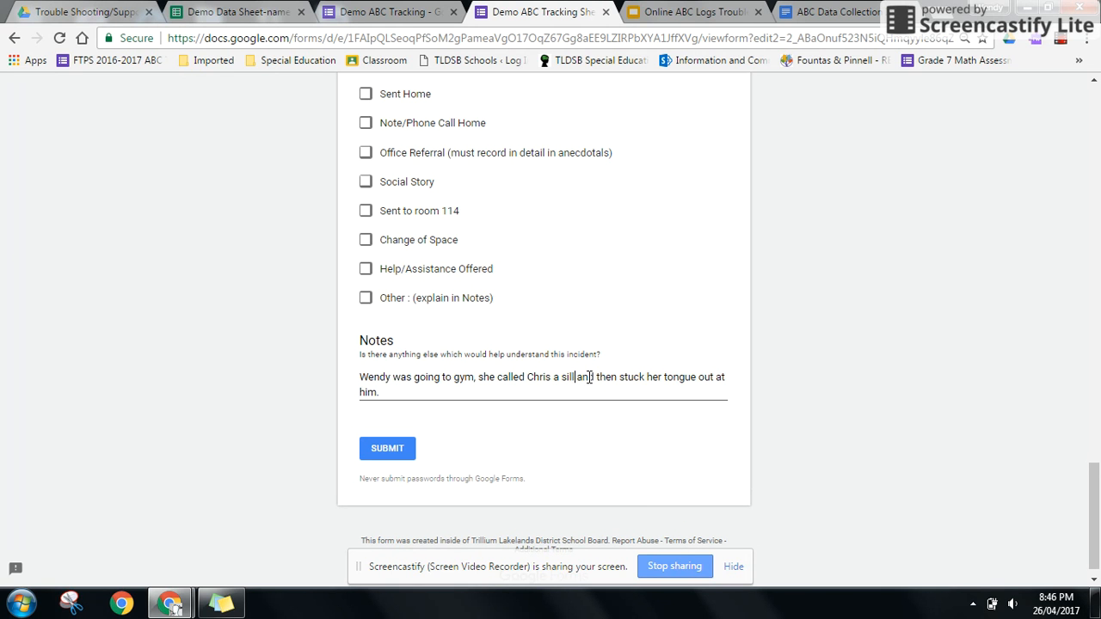
pyautogui.write('y ')
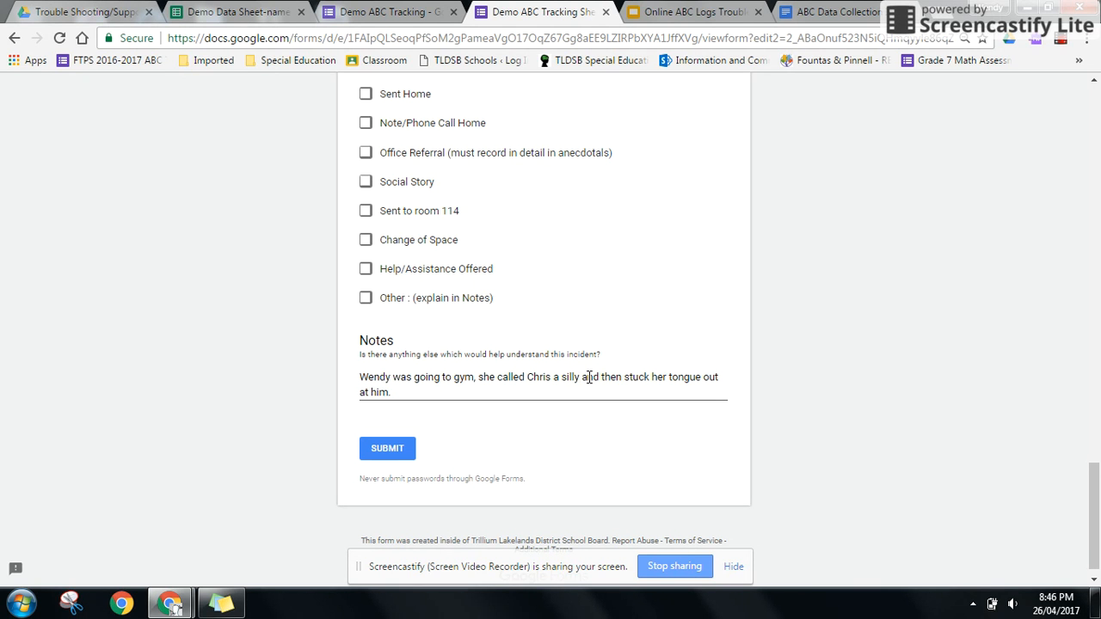
pyautogui.write('face')
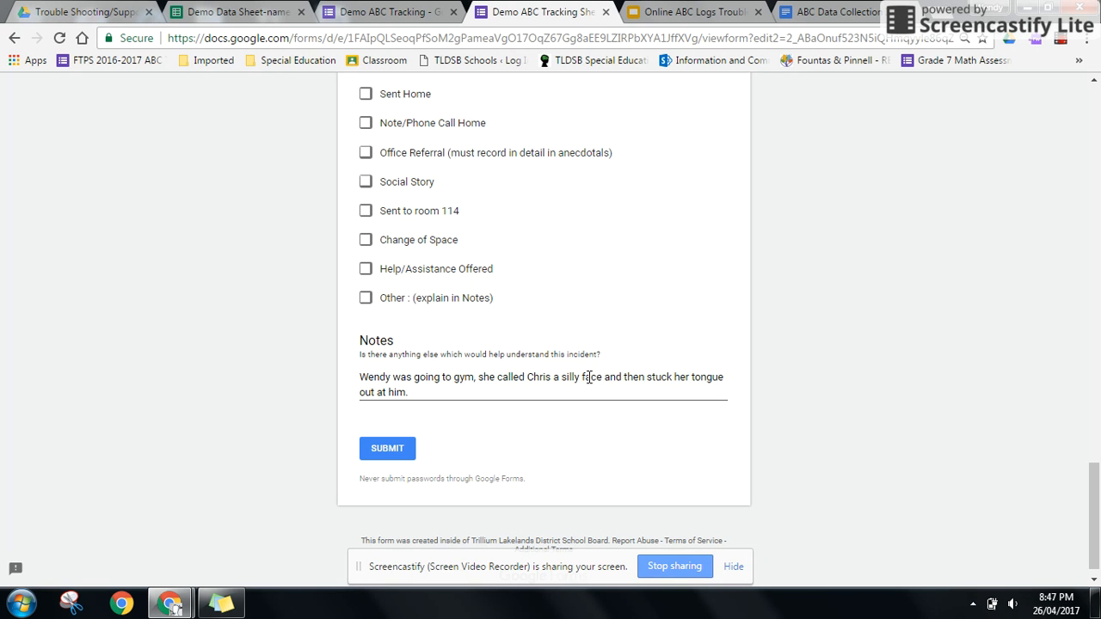
# - Resubmit the edited response and start a new blank response
pyautogui.click(405, 459)
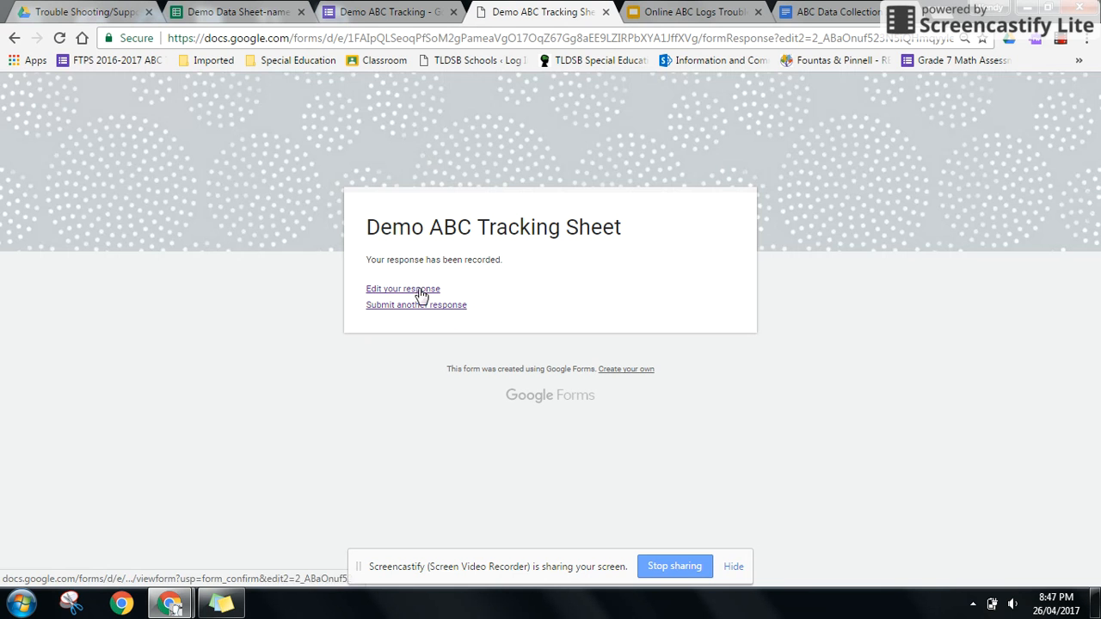
pyautogui.click(421, 306)
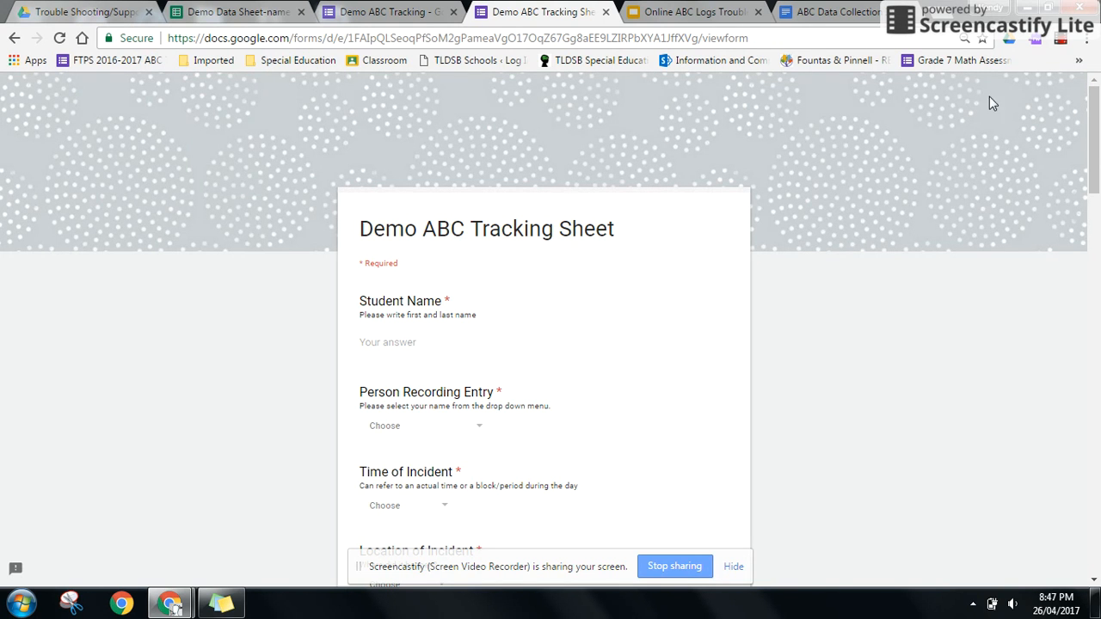
pyautogui.click(1065, 47)
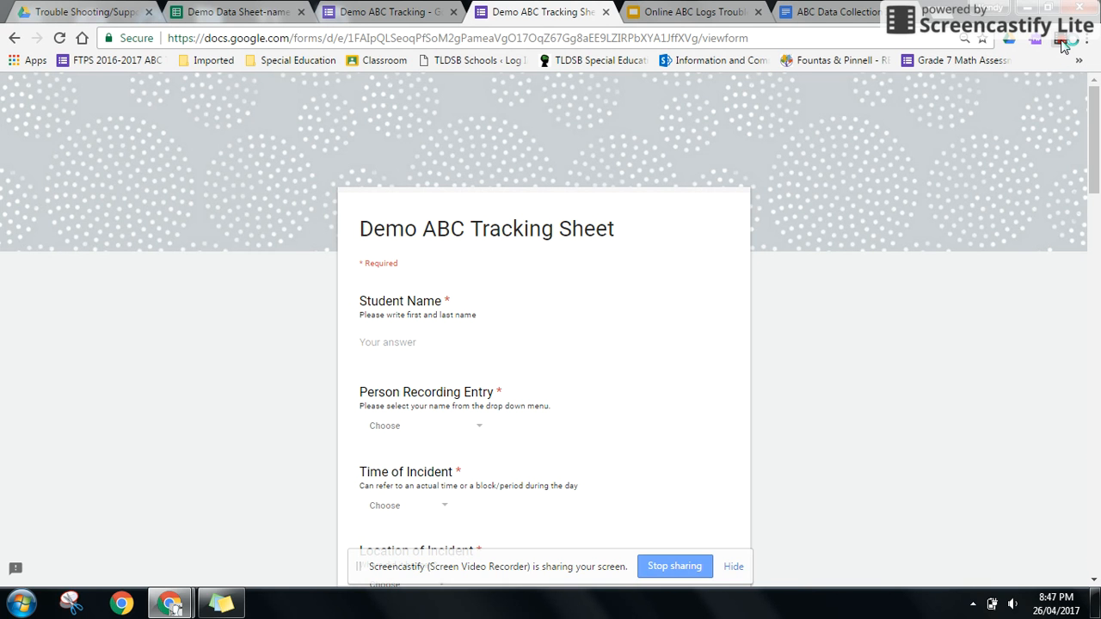